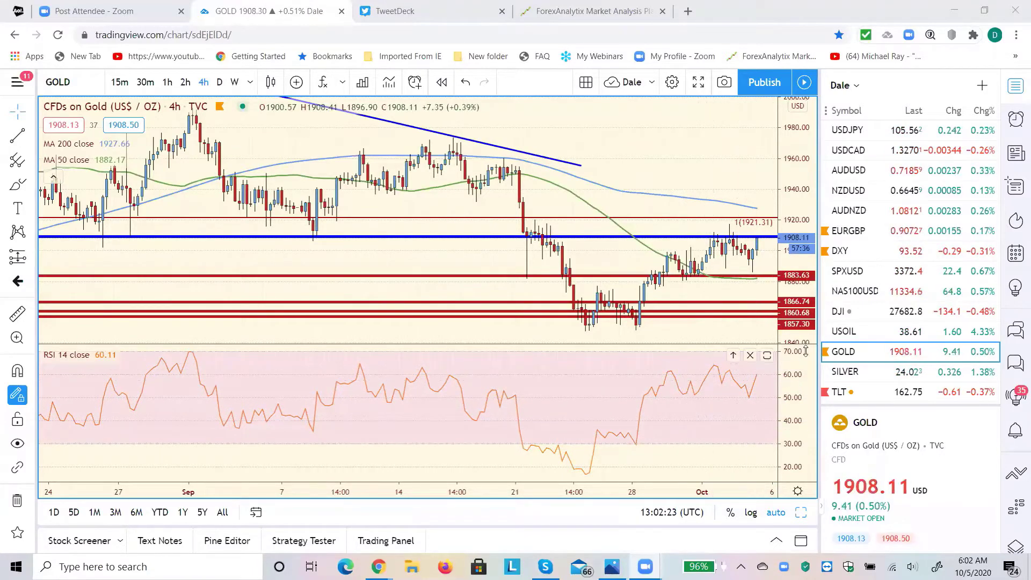
Step: Load the USOIL 4-hour chart and dismiss the DXY crossing 93.52 alert
click(841, 331)
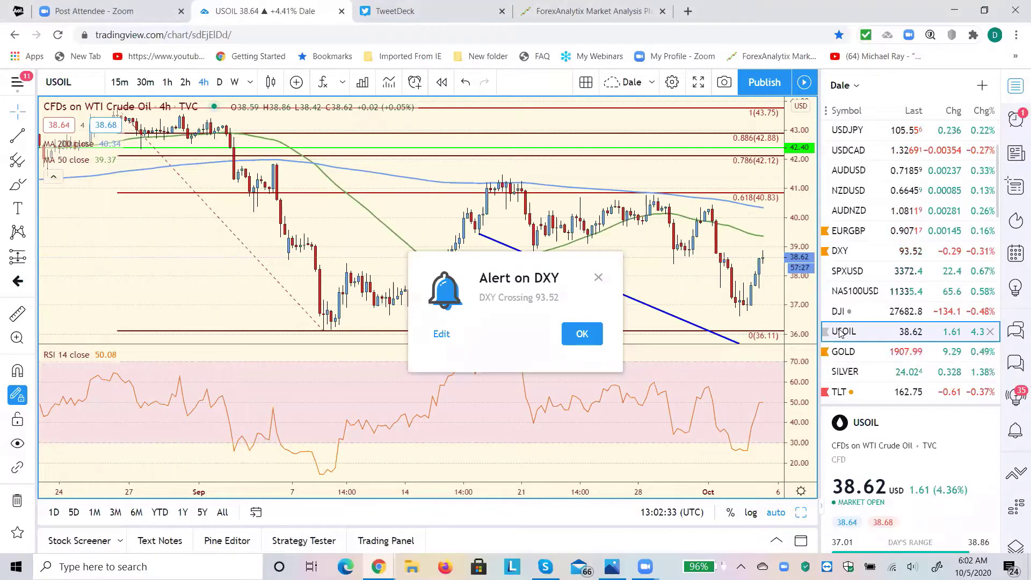
click(582, 334)
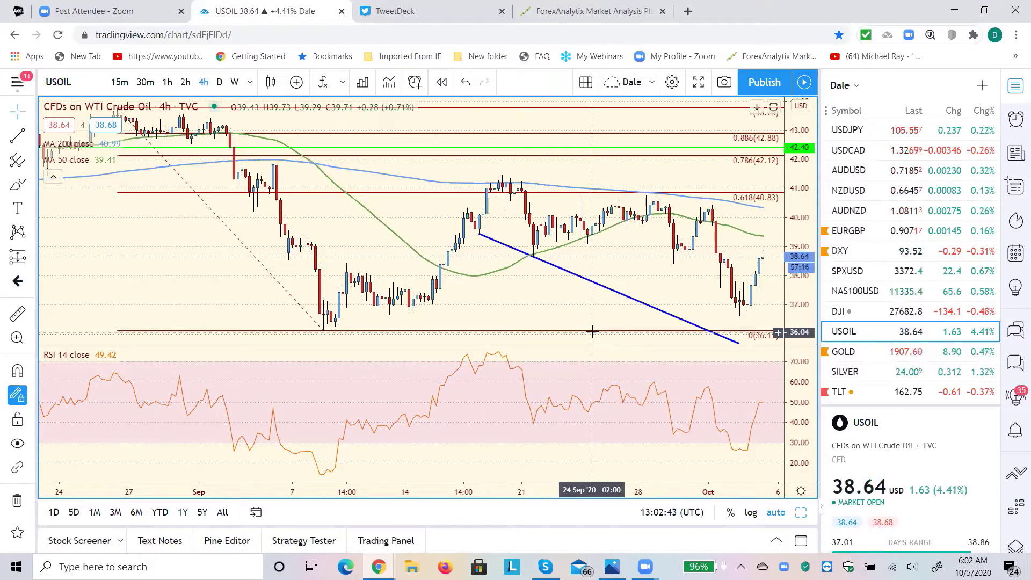
key(Down)
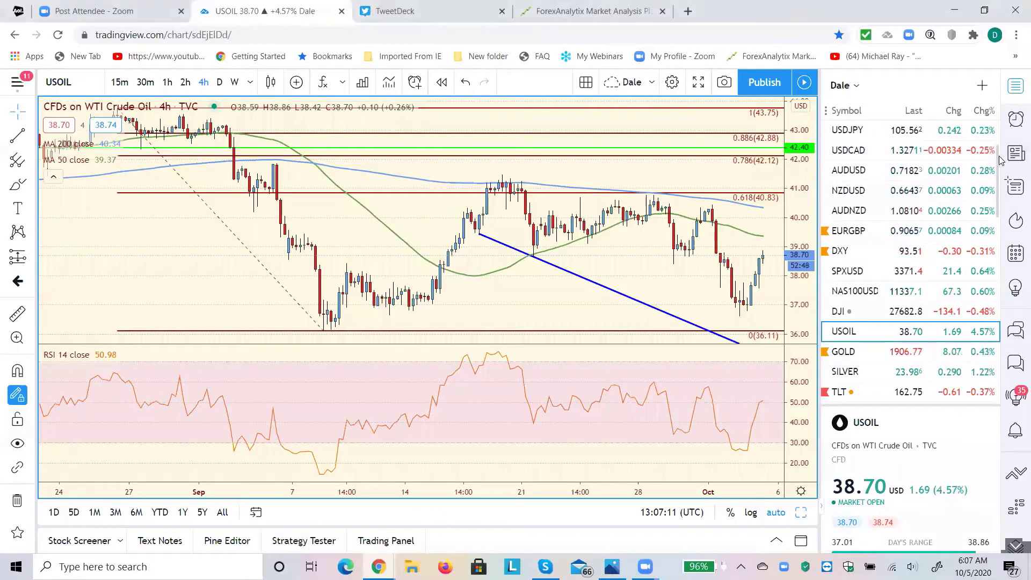
Step: Load the EURUSD 4-hour chart from the top of the watchlist
scroll(1001, 146, up, 1)
scroll(1001, 146, up, 1)
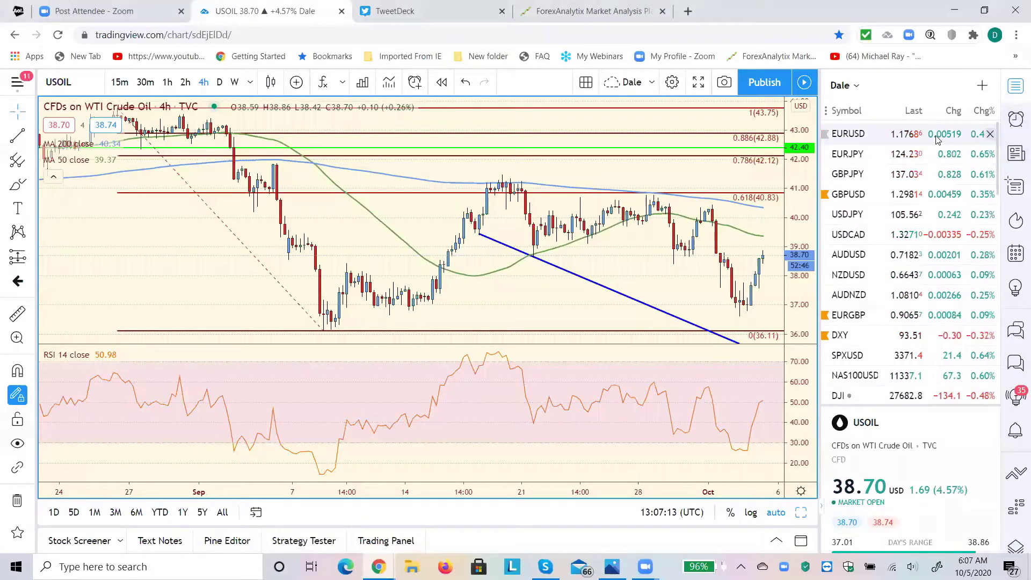
click(842, 144)
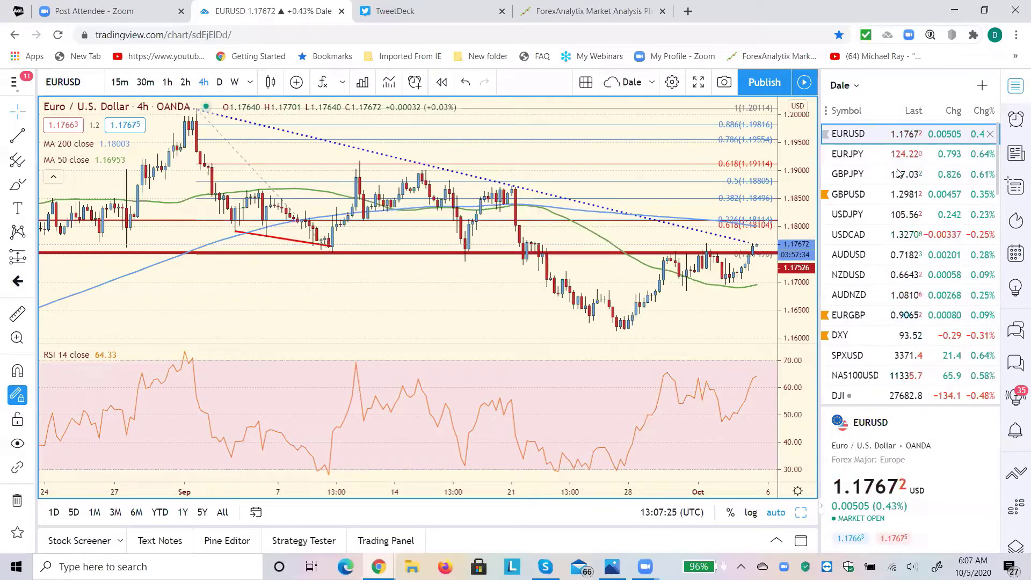
Step: Load the DXY 4-hour chart with its 91.73–94.75 Fibonacci retracement
click(836, 338)
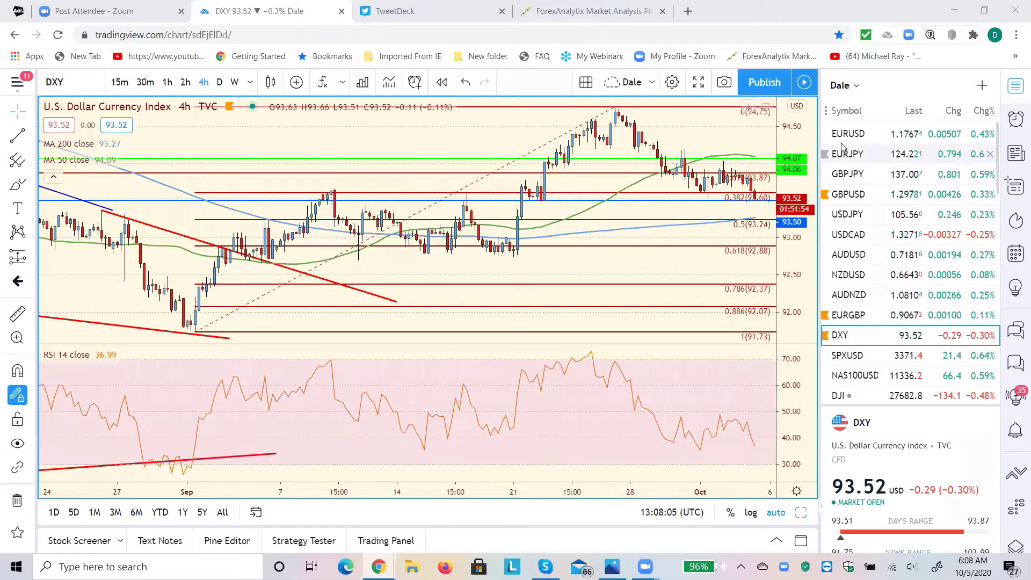
Step: Return to the EURUSD 4-hour chart from the watchlist
click(858, 135)
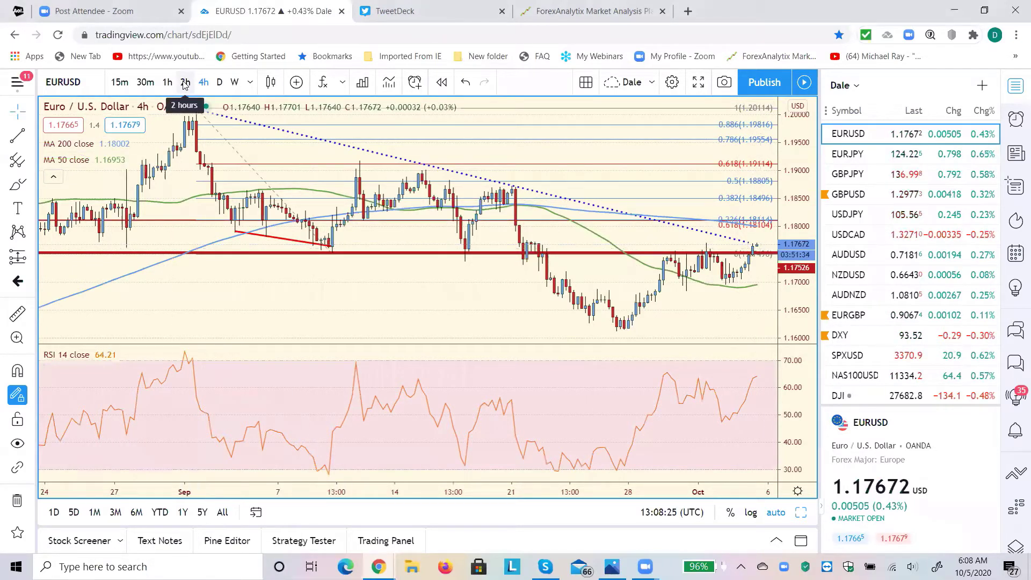
Step: Change the EURUSD chart interval from 4h to D (daily)
click(219, 82)
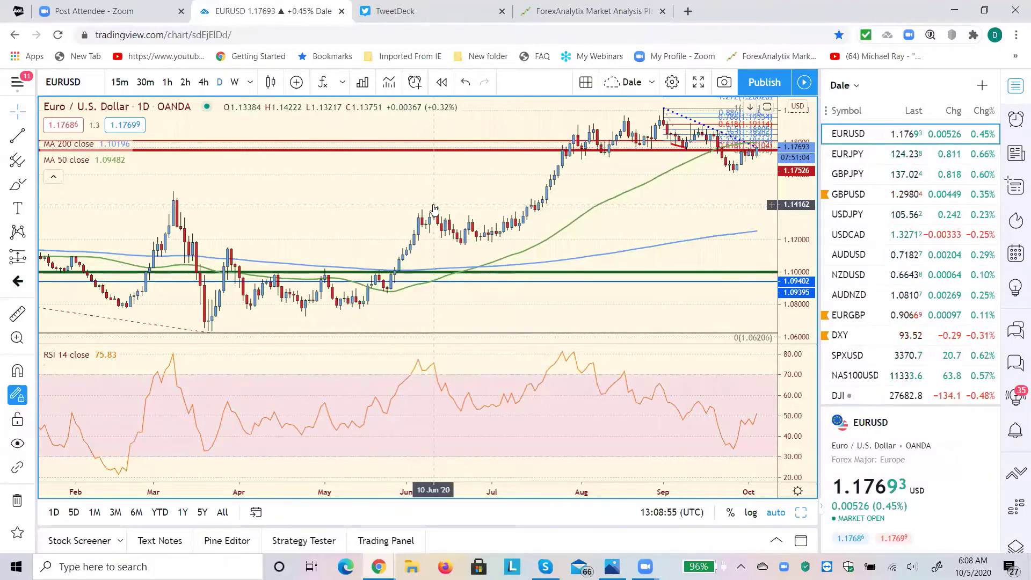
Step: Load the NAS100USD daily chart from the watchlist
click(844, 377)
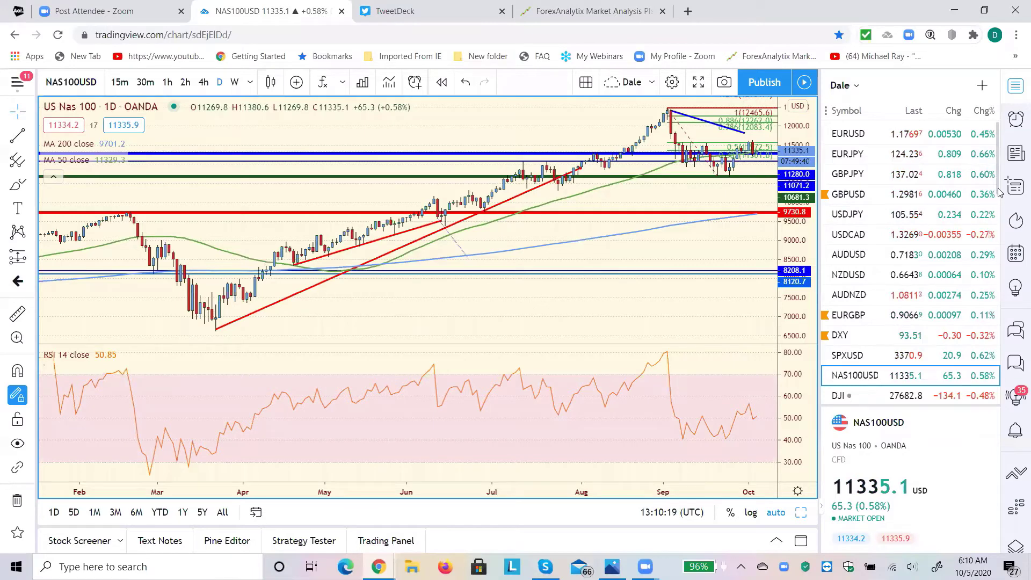
Step: Load the Amazon (AMZN) daily chart from further down the watchlist
drag(1000, 192, 996, 316)
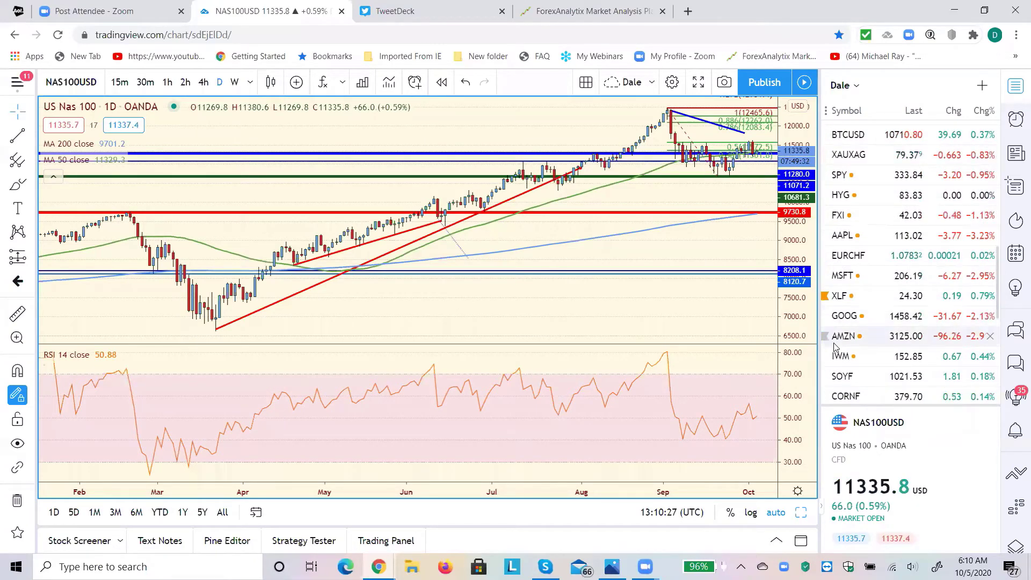
click(844, 342)
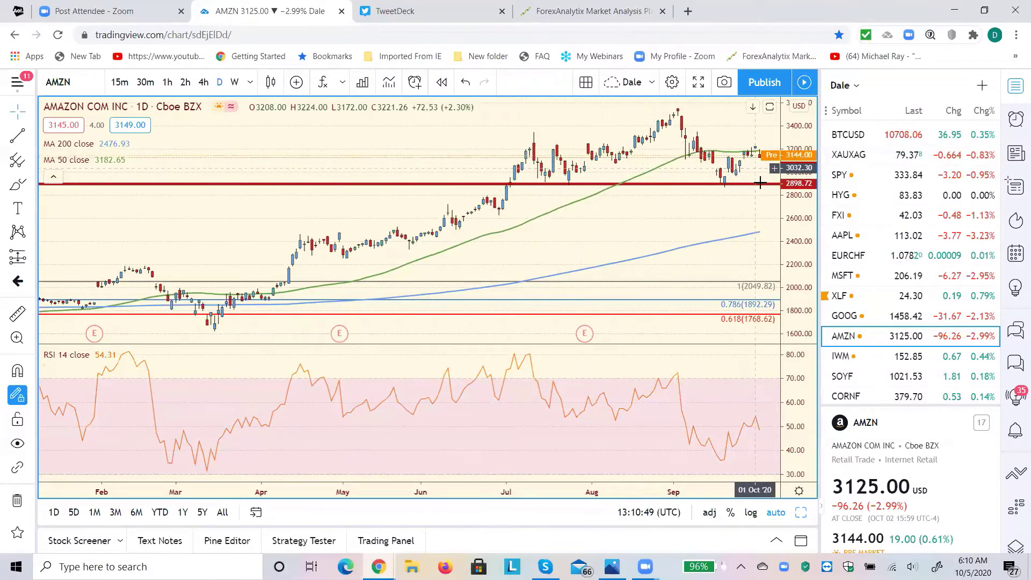
Step: Load the MSFT daily chart, leaving its red support line at 196.09 unchanged
click(849, 284)
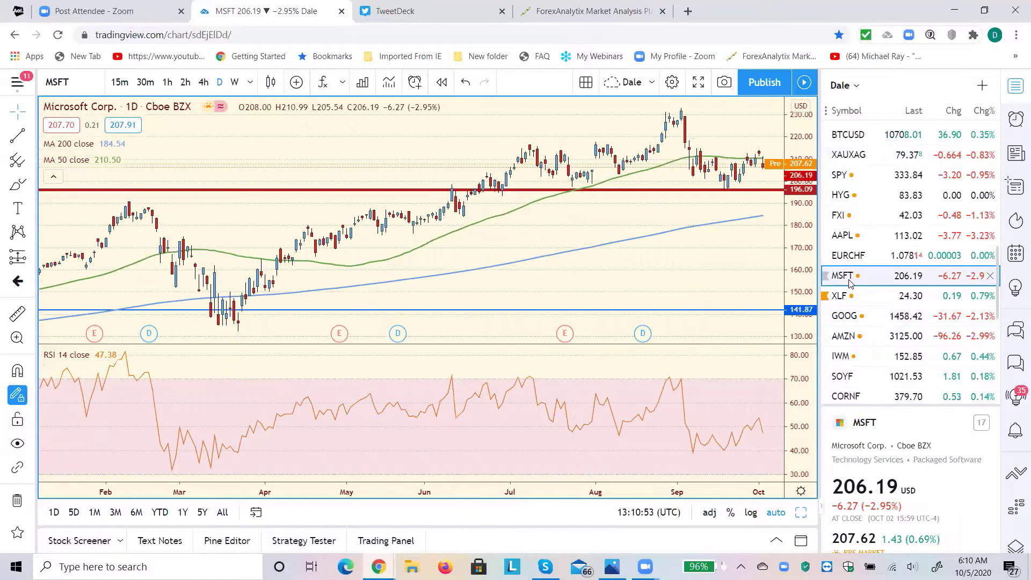
click(627, 190)
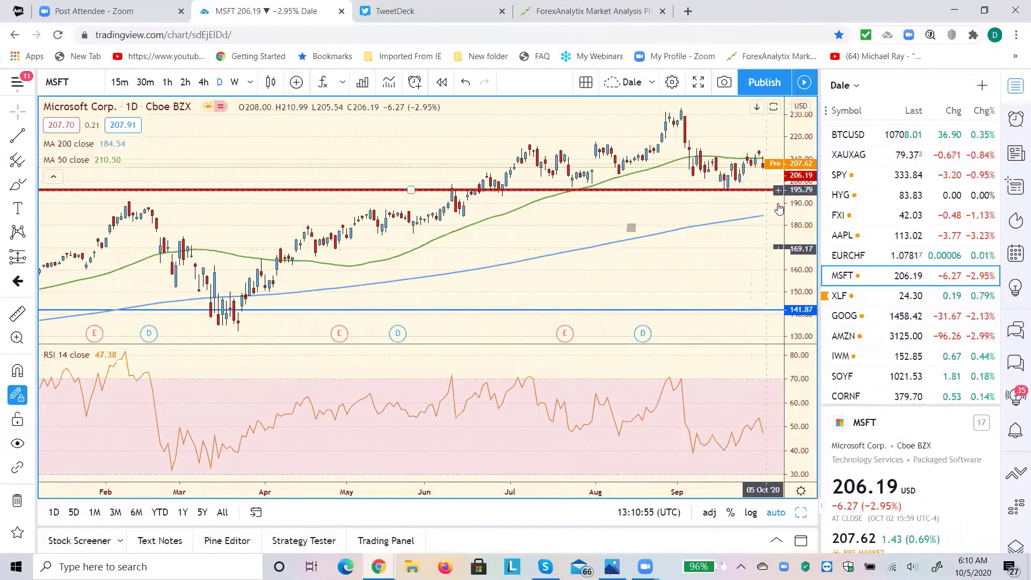
click(762, 171)
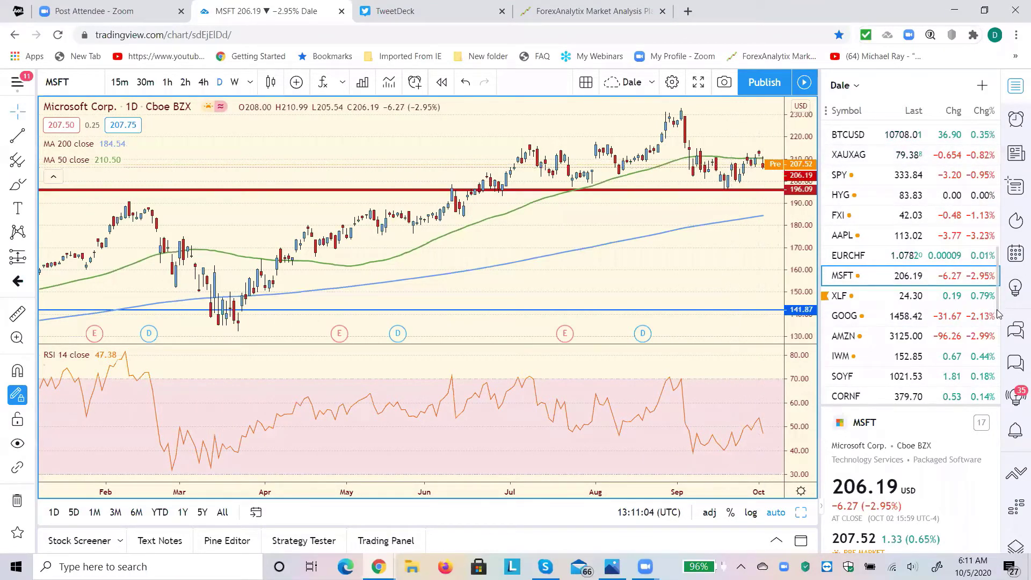
Step: Load the HG1! Copper Futures daily chart from lower in the watchlist
drag(998, 314, 1003, 402)
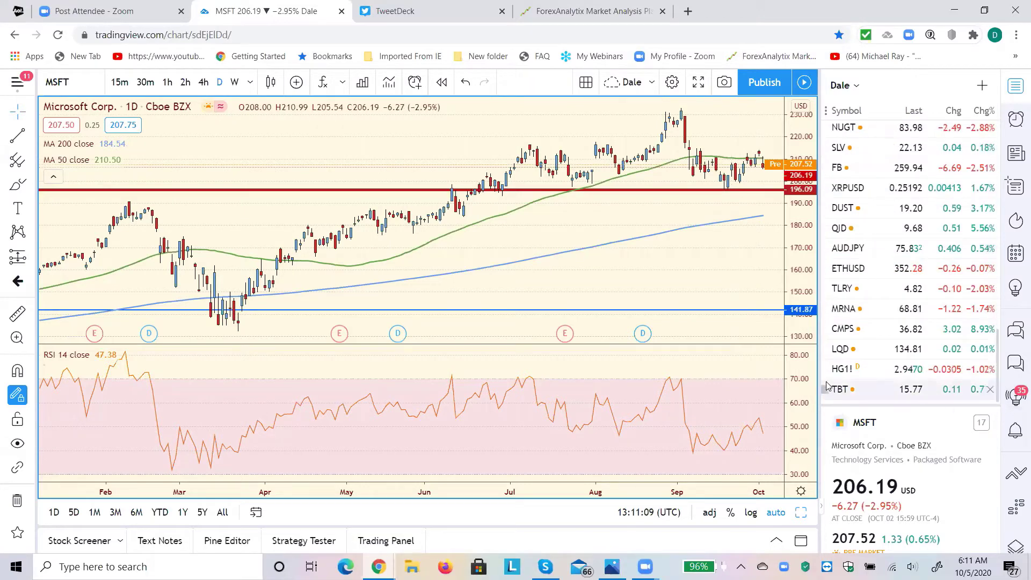
click(841, 371)
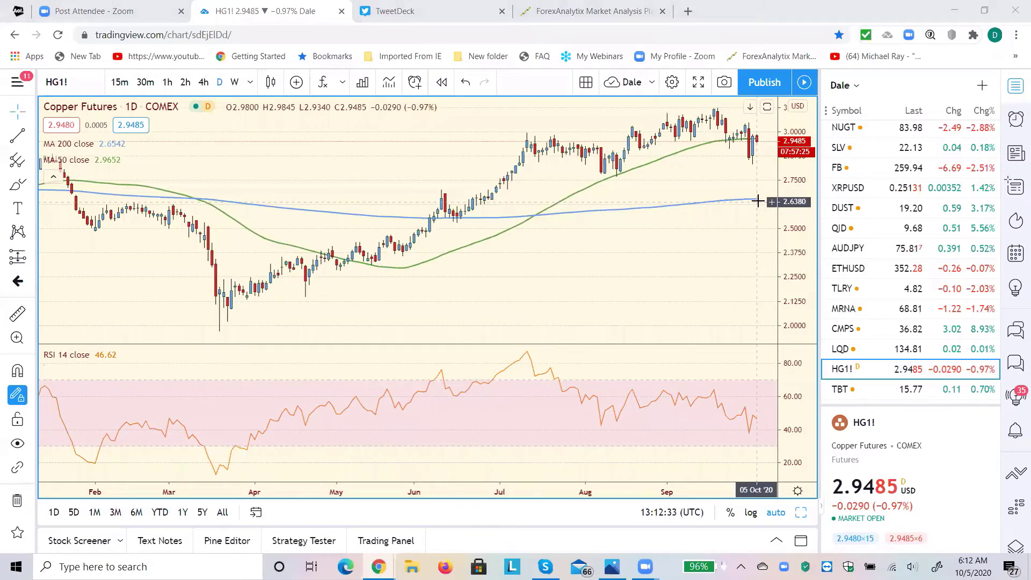
Step: Draw a Fib retracement on Copper from the March low to the September high (1.9835–3.1330)
click(34, 162)
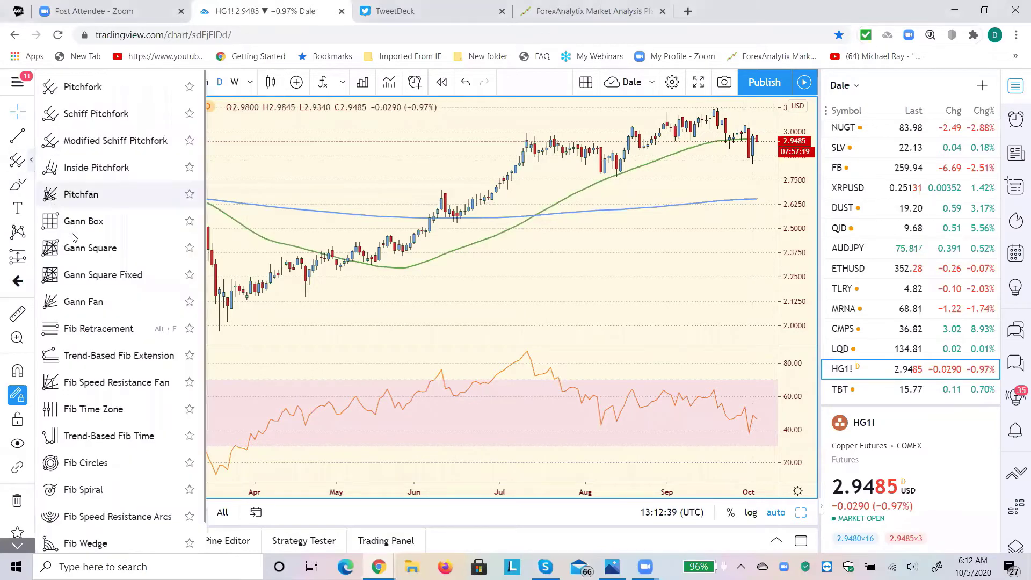
click(115, 332)
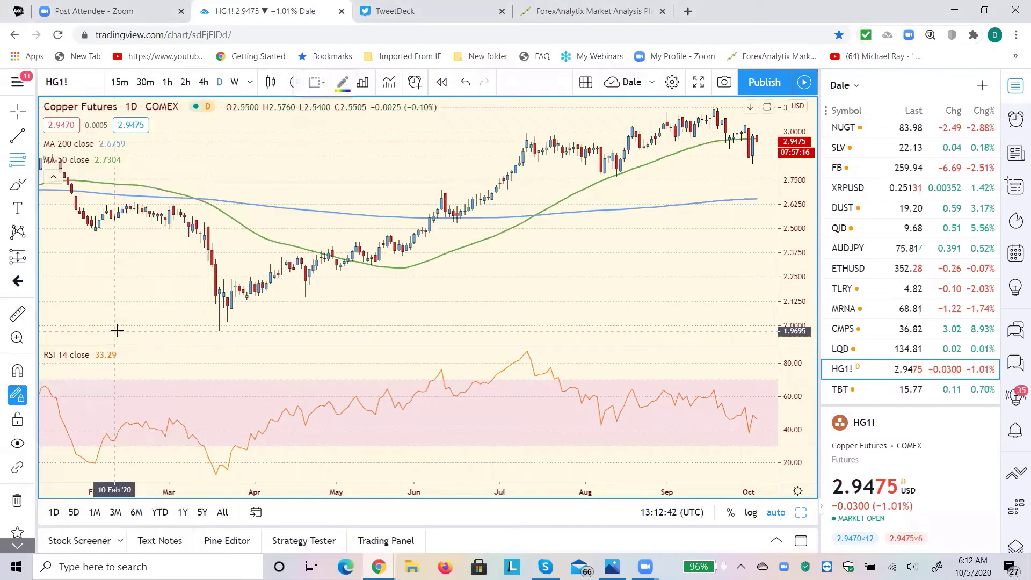
click(218, 328)
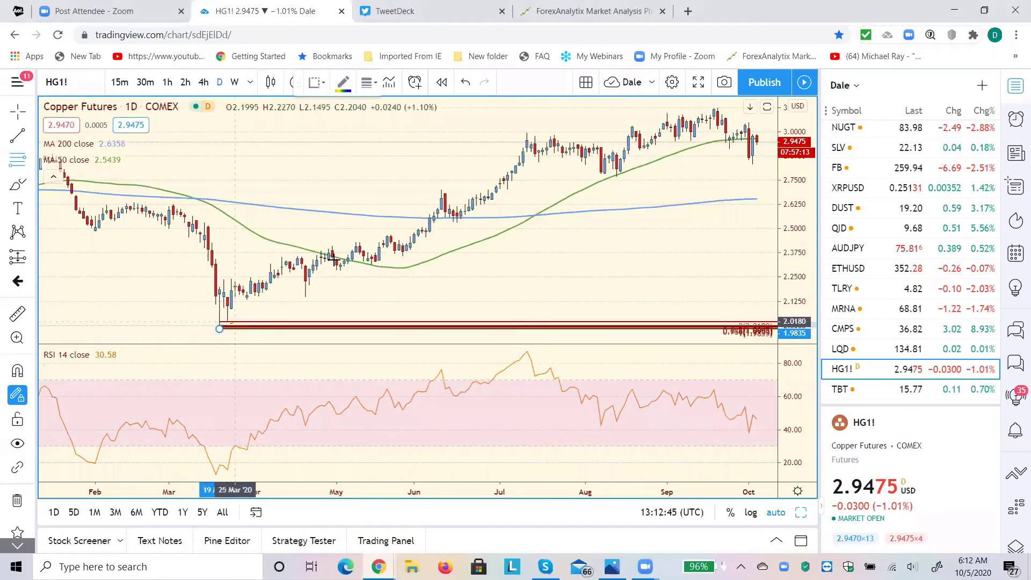
click(718, 105)
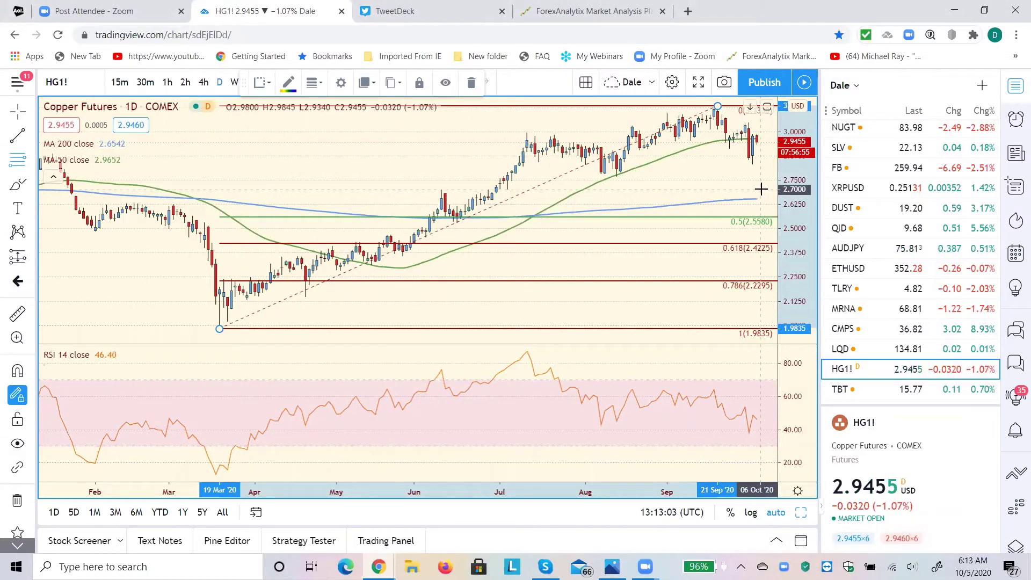
click(685, 439)
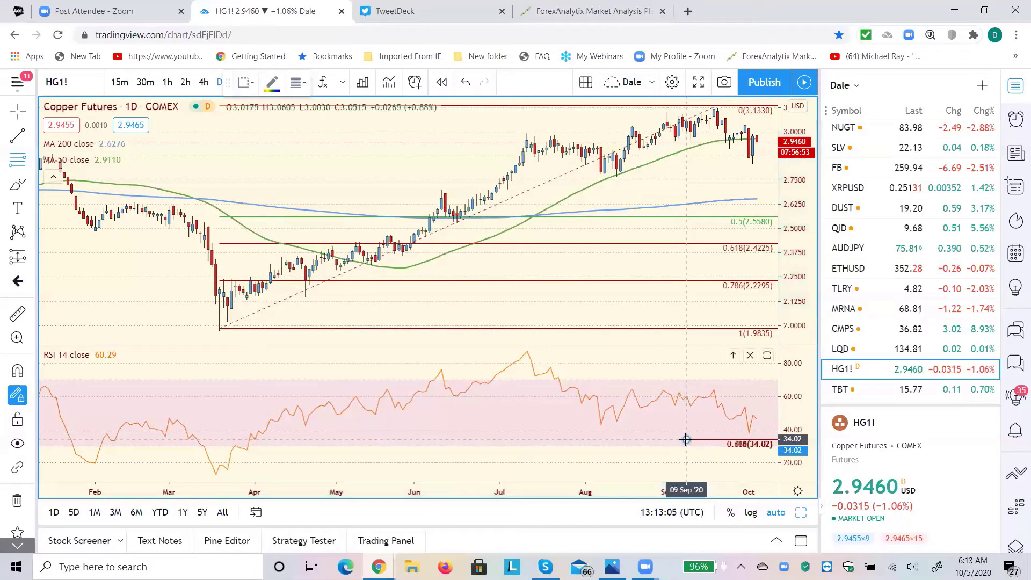
right_click(685, 439)
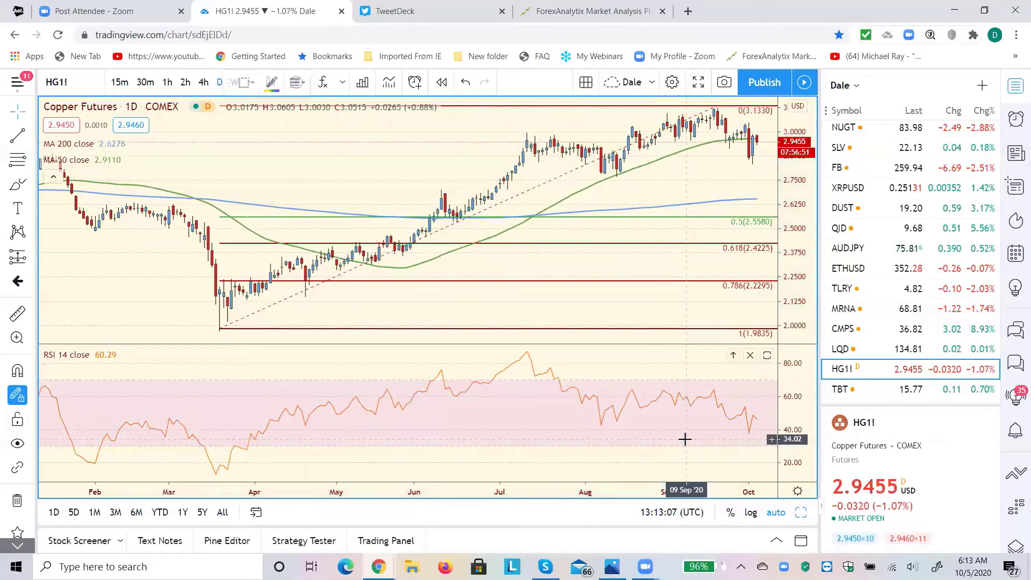
right_click(685, 439)
mouse_move(689, 426)
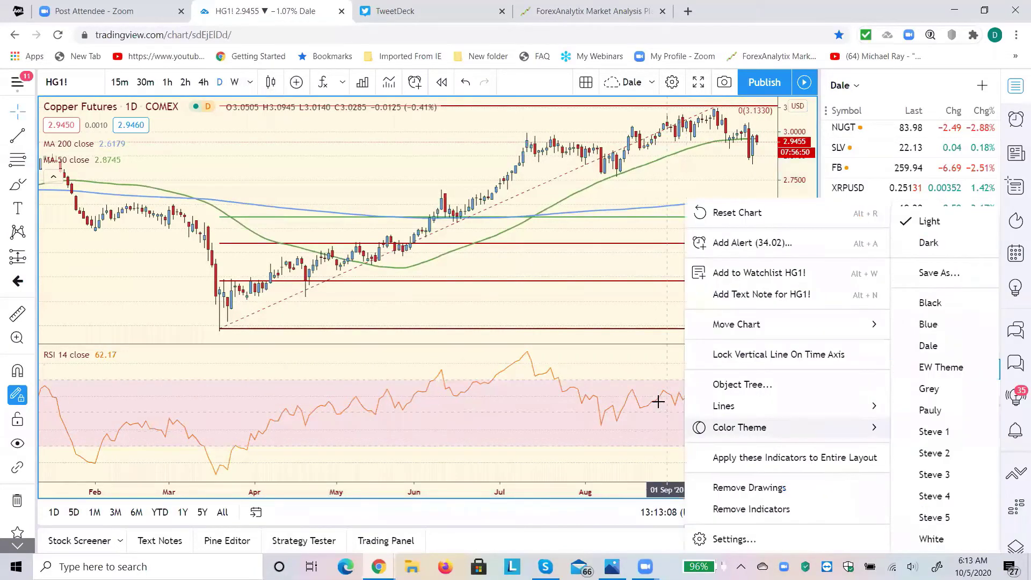
click(639, 426)
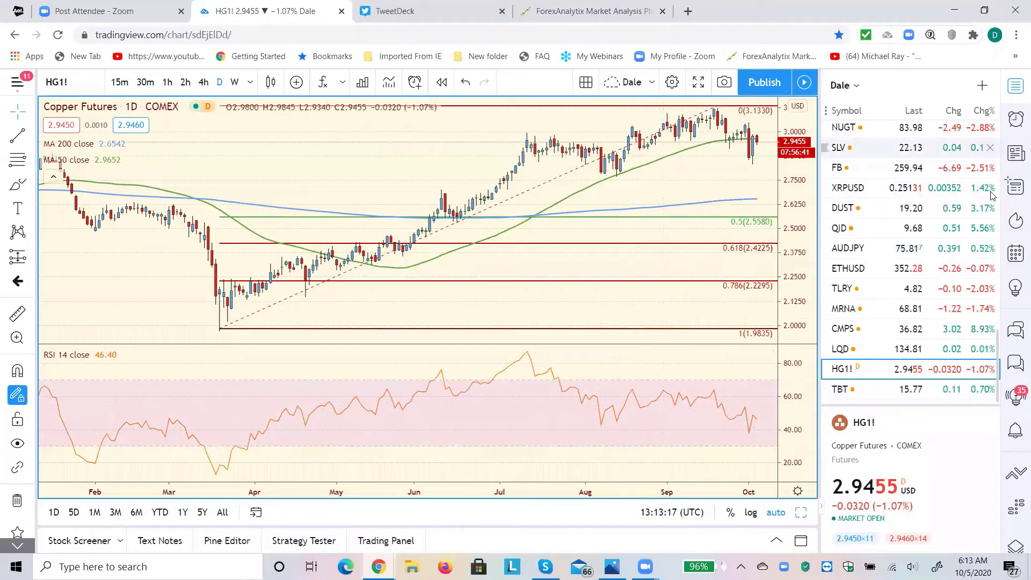
Step: Load the US10Y 10-year bond yield chart from the watchlist, briefly viewing US30Y first
scroll(966, 338, up, 3)
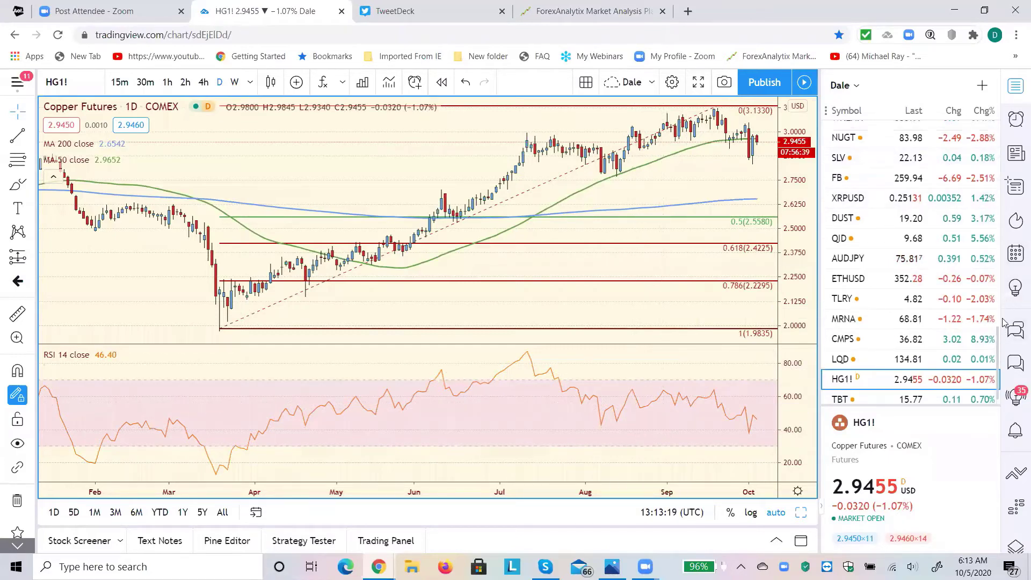
scroll(982, 349, up, 5)
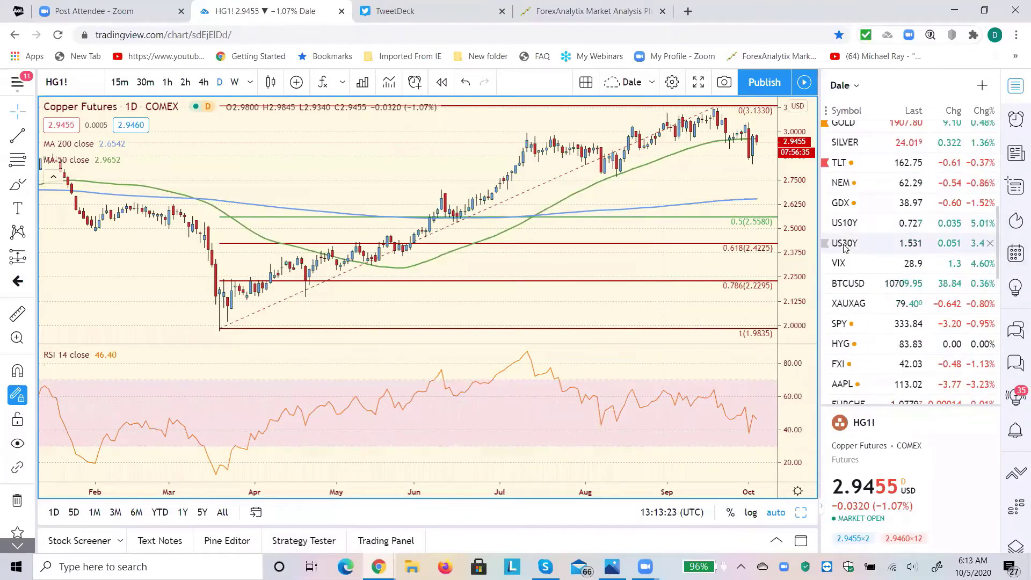
click(844, 245)
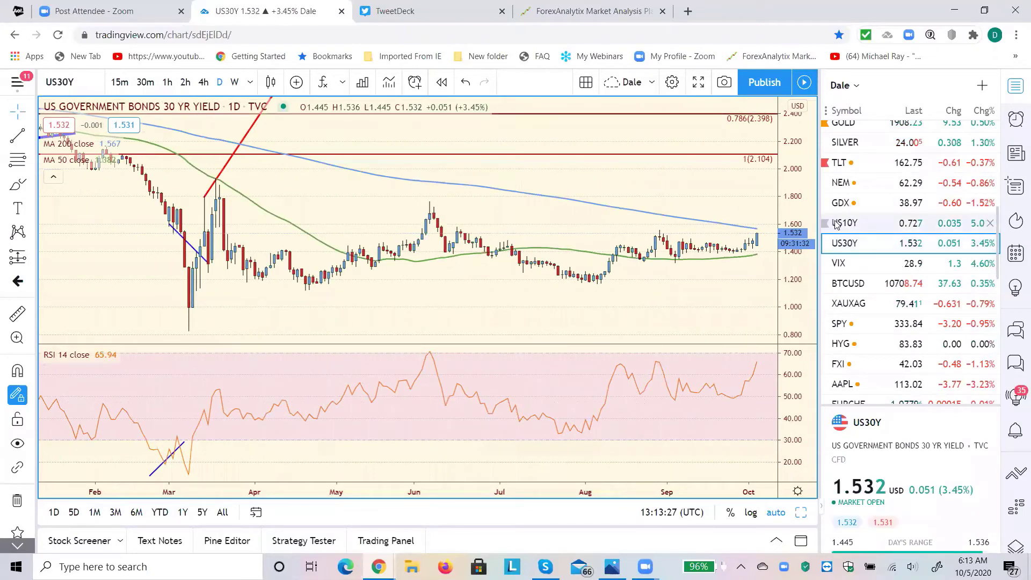
click(835, 225)
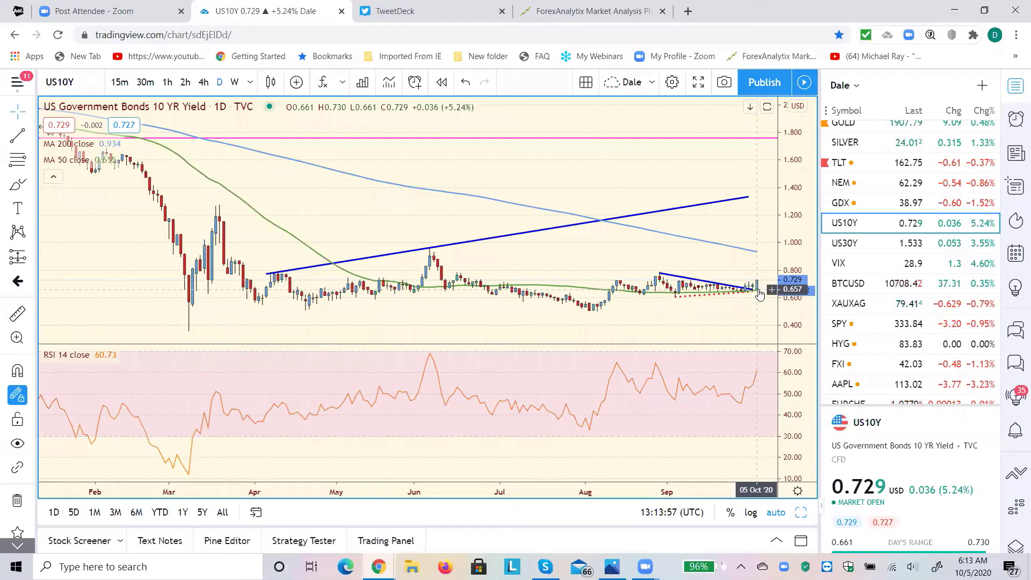
Step: Switch the chart back to the US30Y 30-year yield with its Fibonacci levels
click(856, 245)
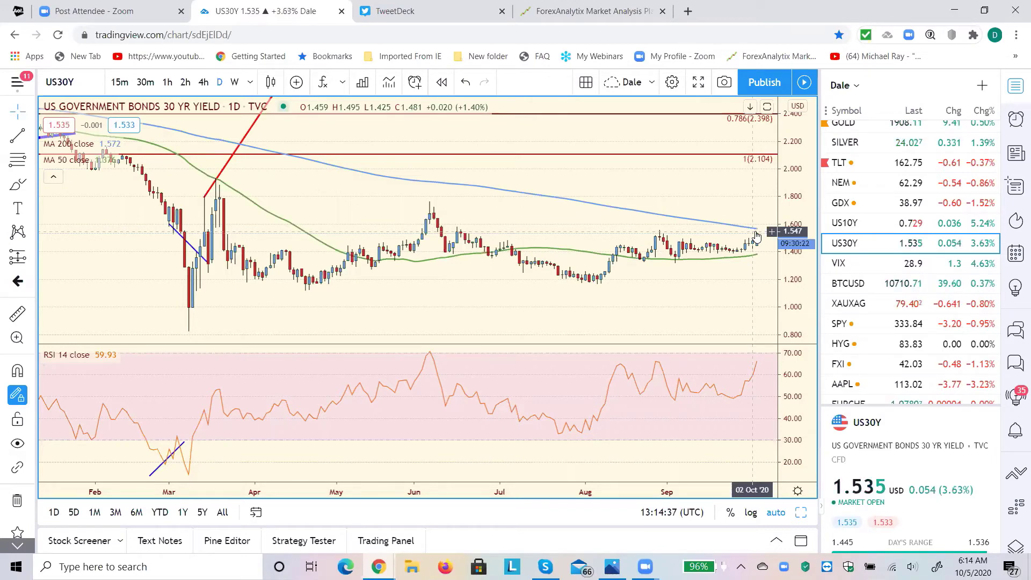
Step: Show the GOLD chart on the 4-hour timeframe, then move over to TweetDeck
click(848, 128)
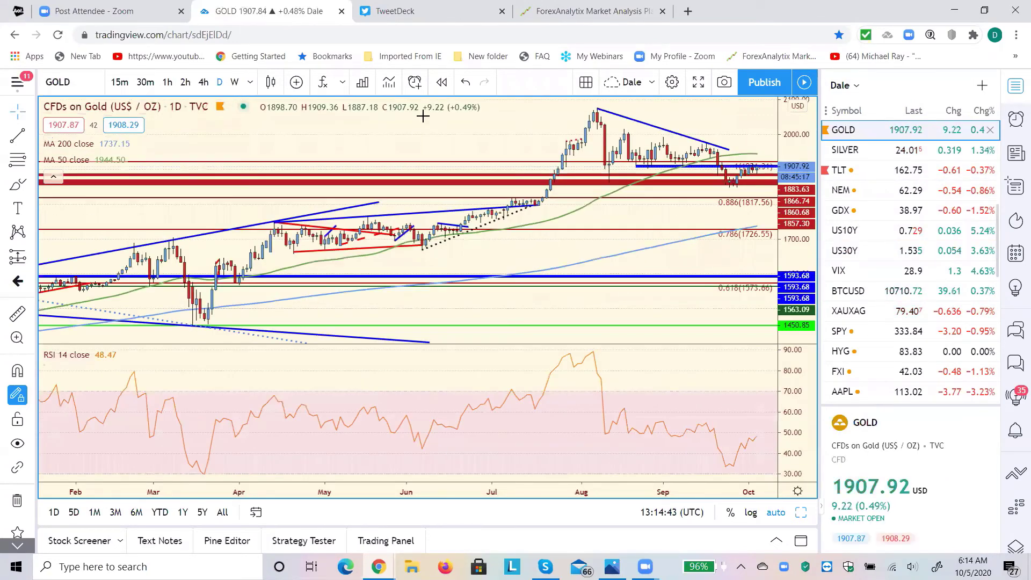
click(202, 84)
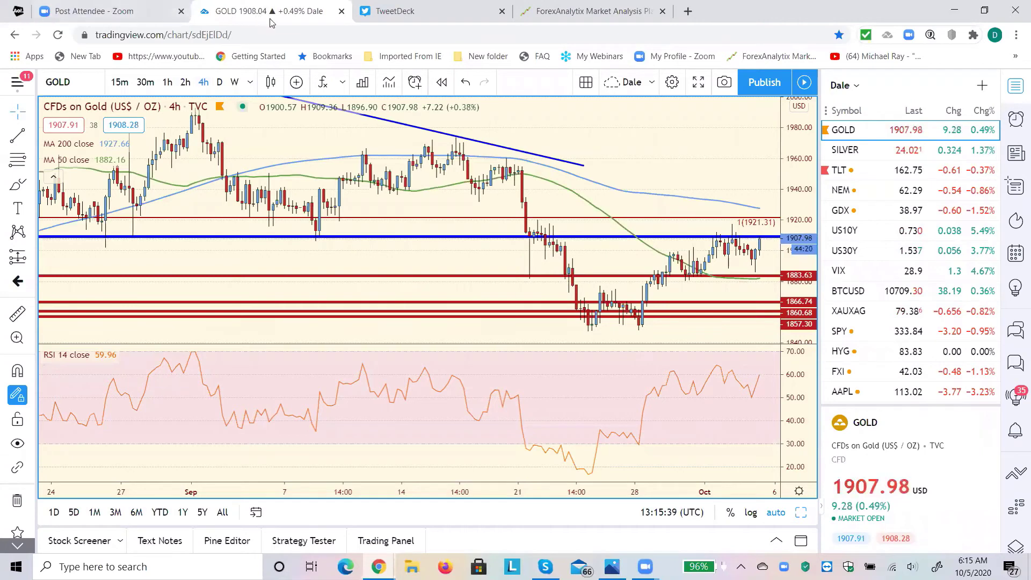
click(378, 12)
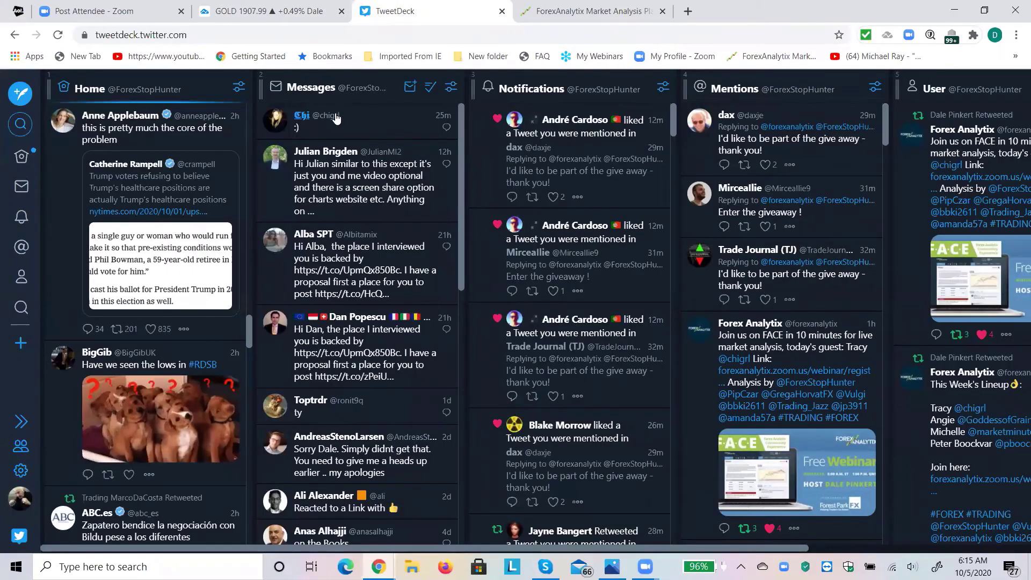
Step: Open hedgefundtelemetry.com in a new tab from the guest analyst's Twitter bio
click(306, 115)
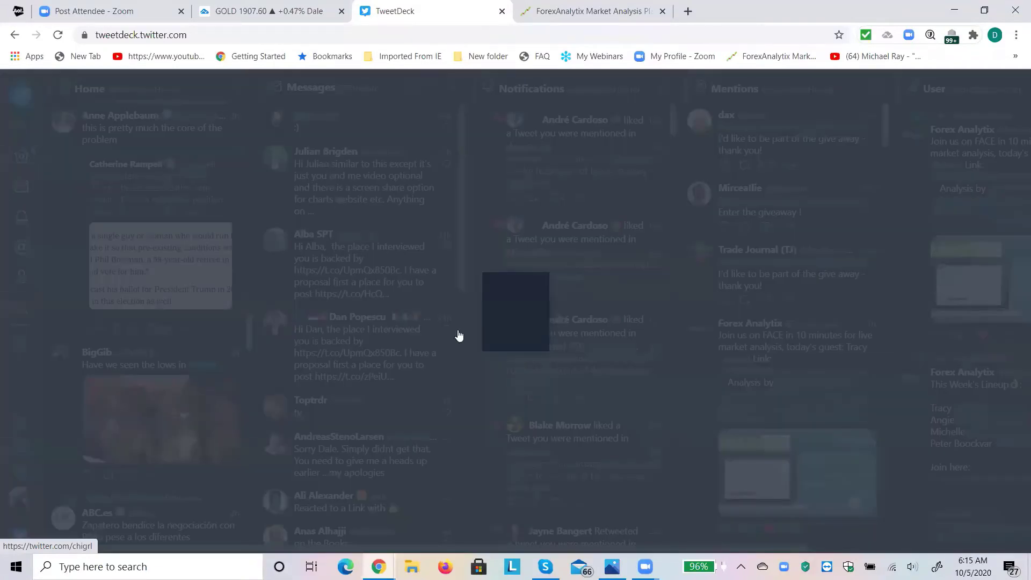
click(595, 314)
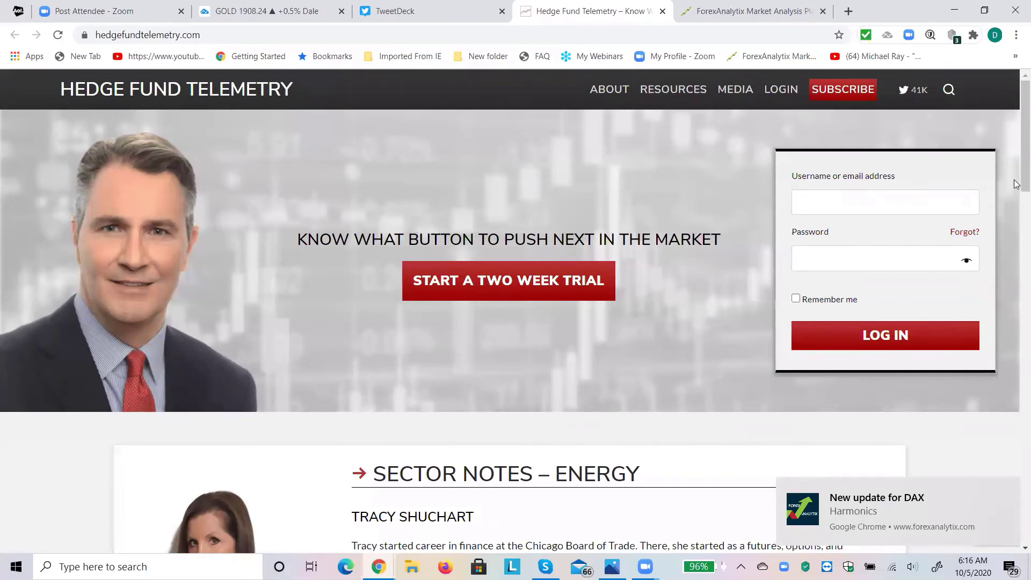
Step: Scroll down to the Sector Notes – Energy section and open its sign-up page
scroll(1016, 190, down, 1)
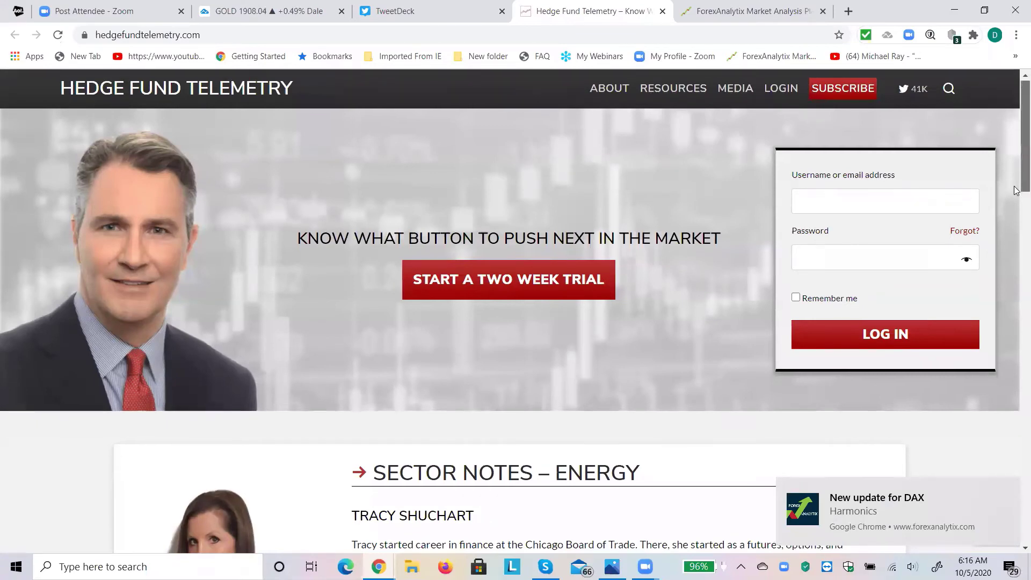
scroll(1016, 190, down, 3)
scroll(1016, 222, down, 1)
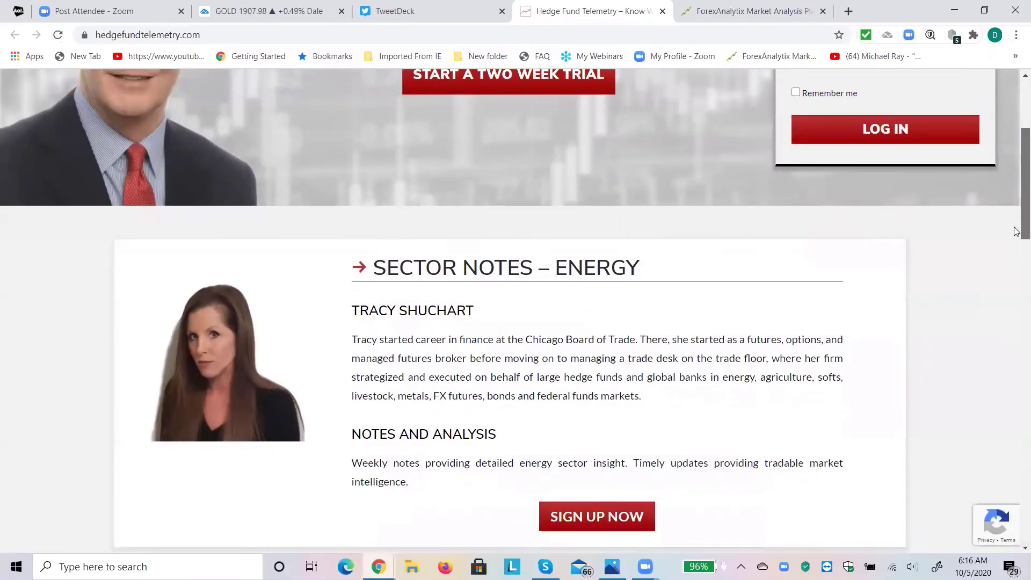
scroll(1016, 231, down, 1)
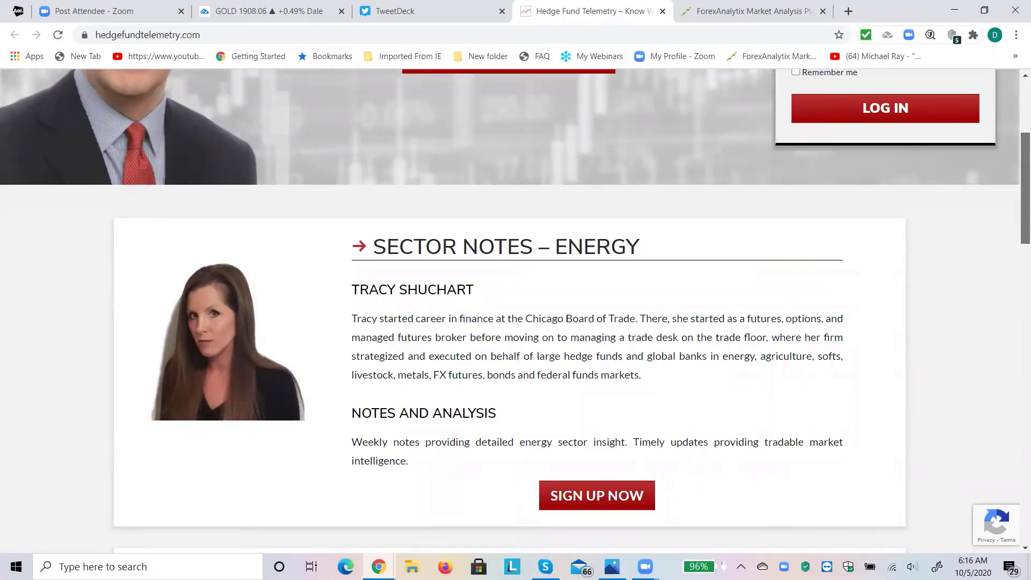
scroll(1016, 267, down, 3)
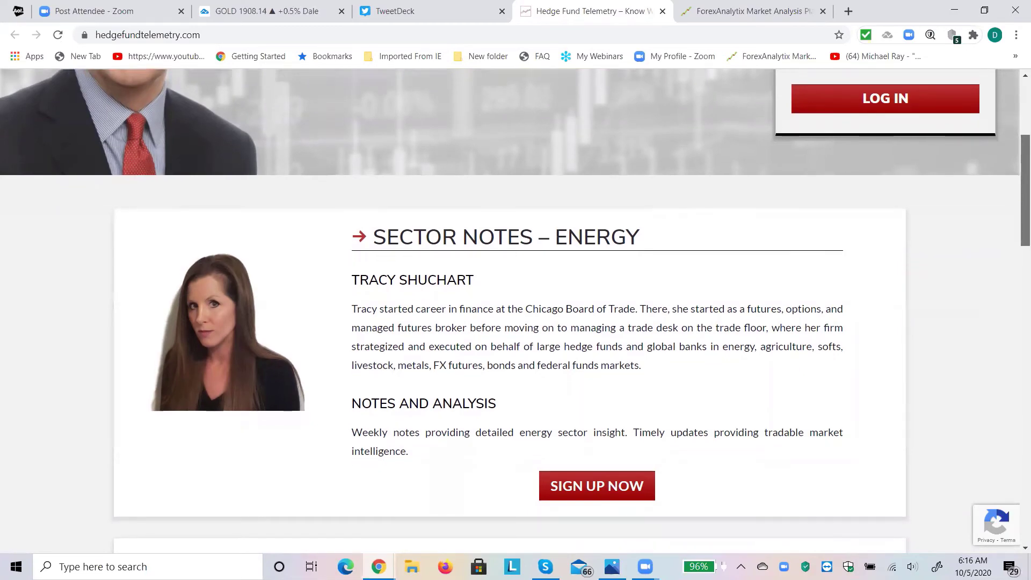
scroll(1016, 267, down, 2)
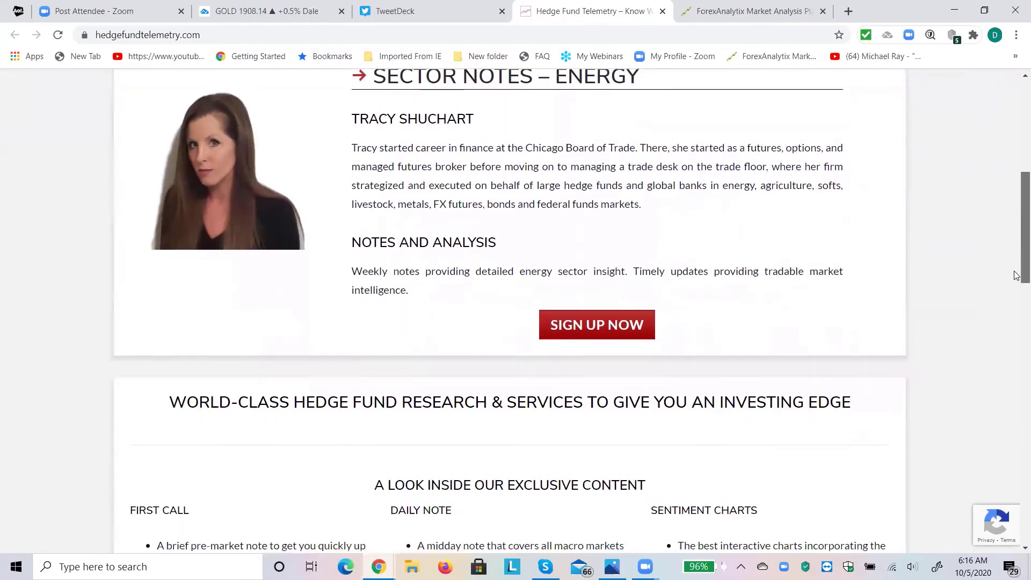
scroll(1016, 284, down, 1)
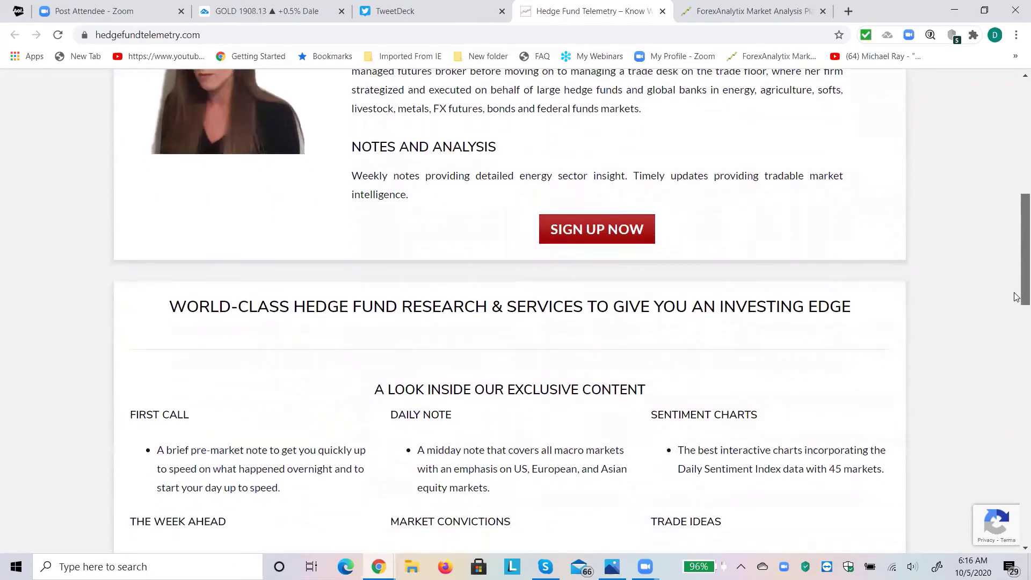
scroll(1016, 298, down, 1)
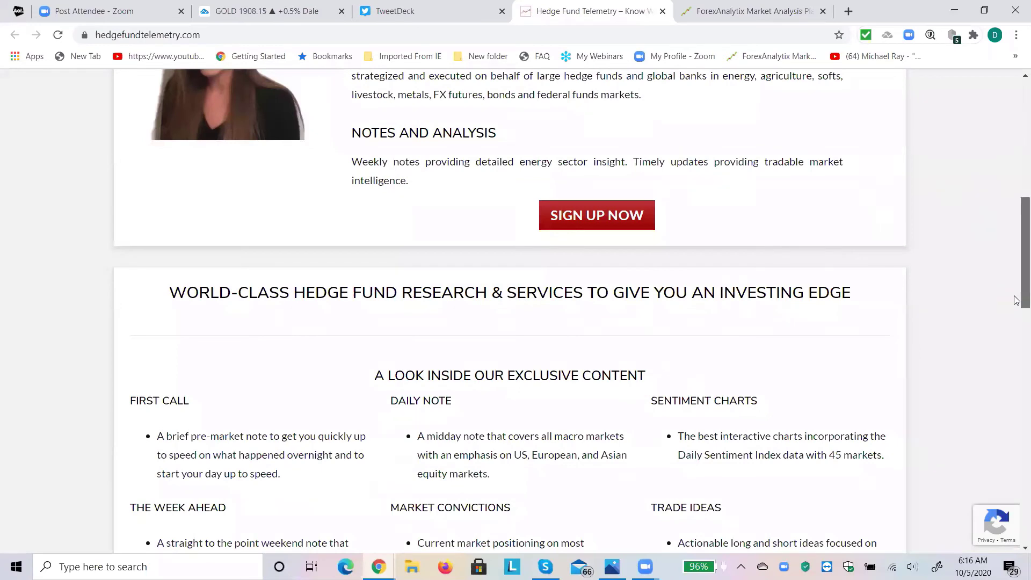
scroll(1016, 300, down, 1)
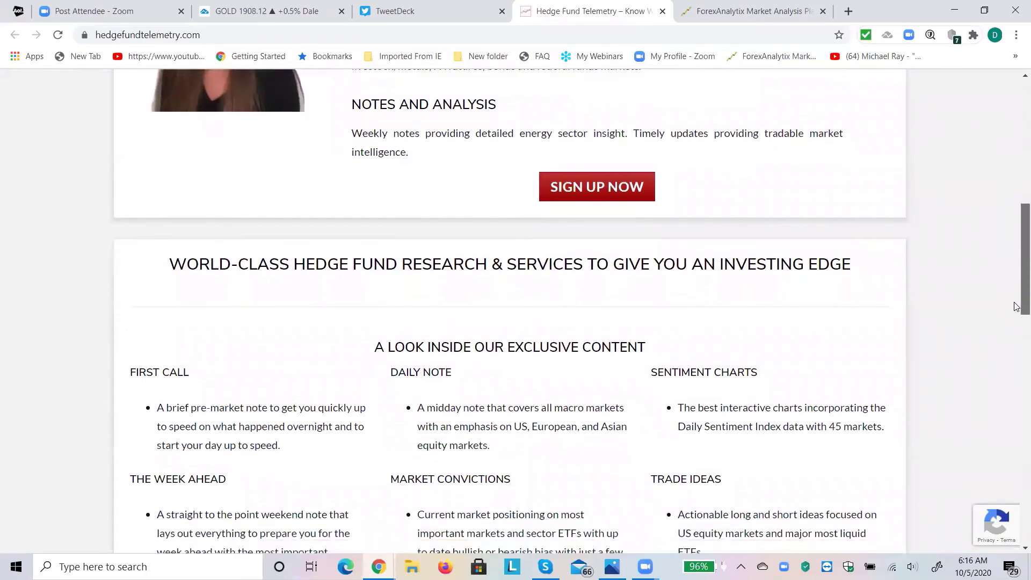
click(570, 194)
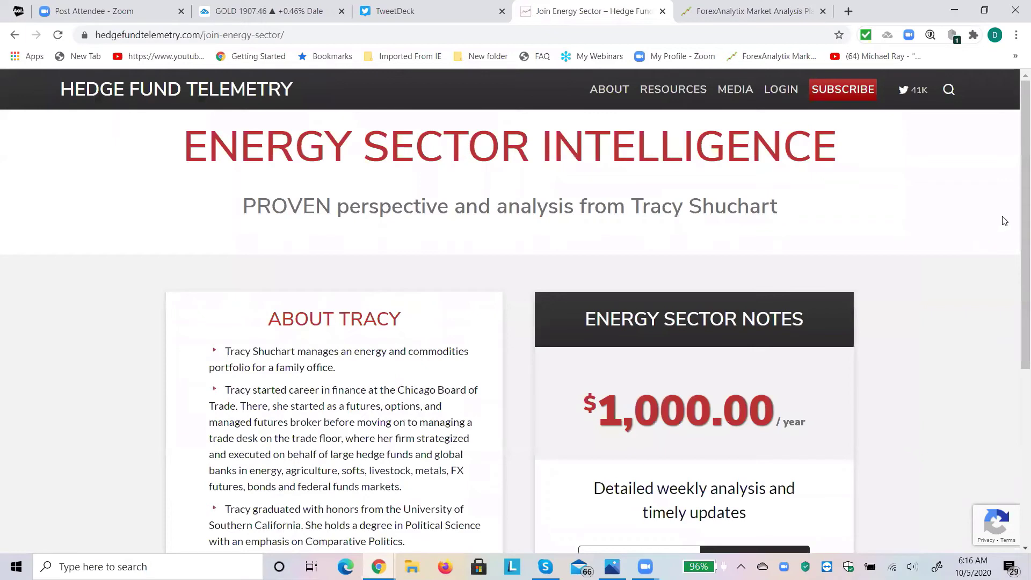
Step: Scroll down to the $1,000.00-per-year Energy Sector Notes pricing box
drag(1015, 204, 1016, 317)
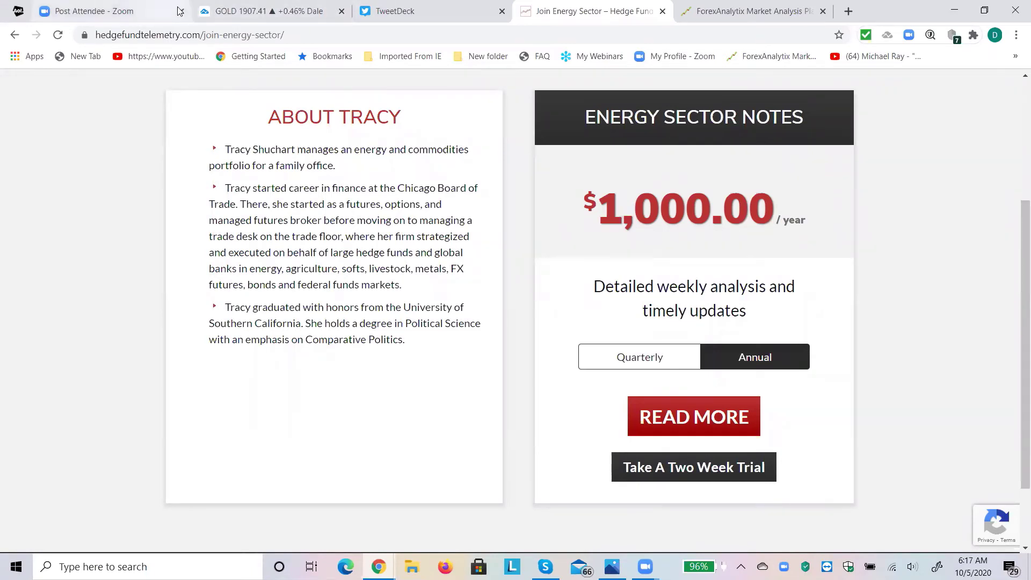
click(228, 15)
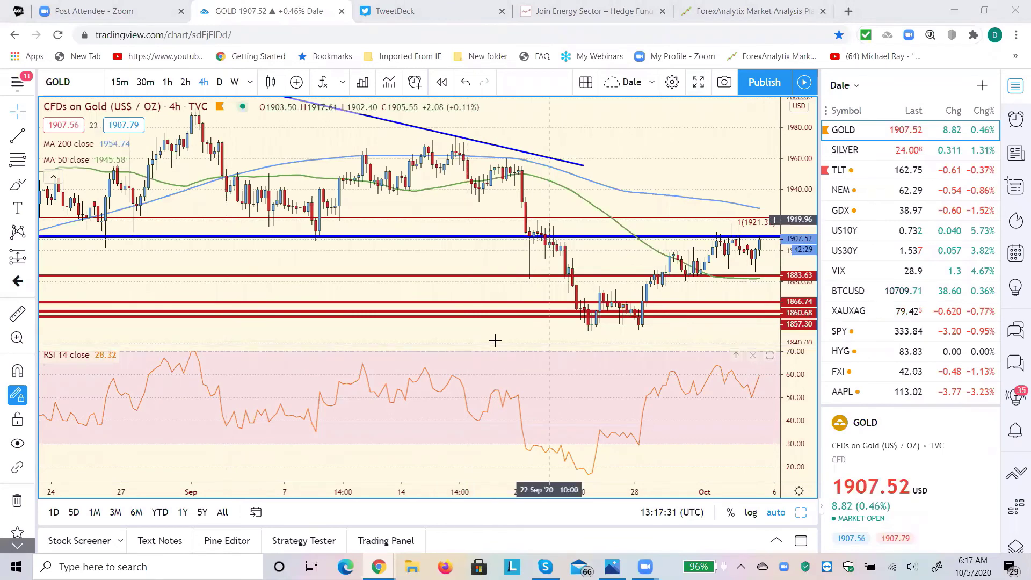
click(573, 15)
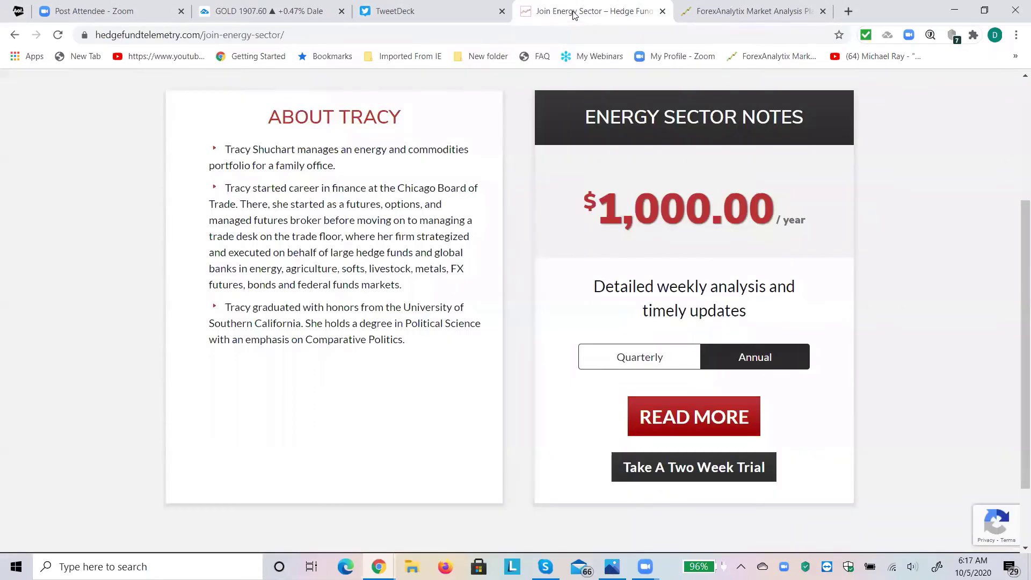